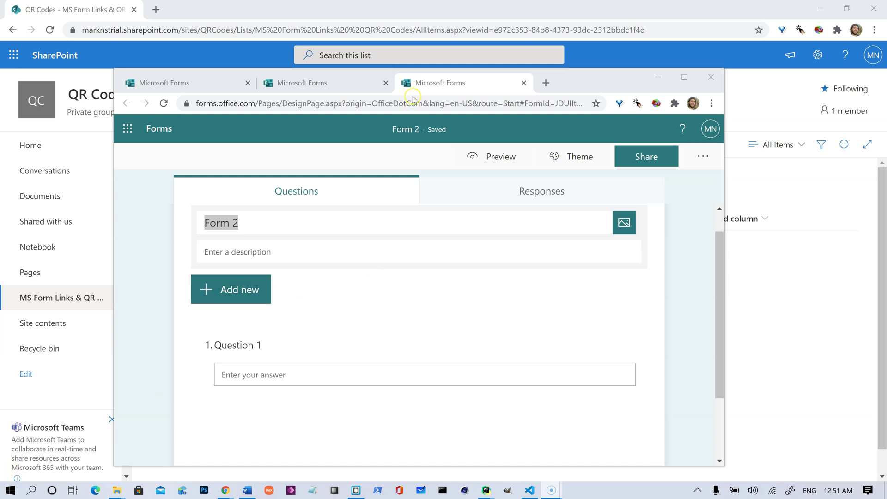
Look over Form 1 and Form 2 in the Microsoft Forms window.
{"action": "left_click_drag", "start_coordinate": [585, 88], "coordinate": [648, 75]}
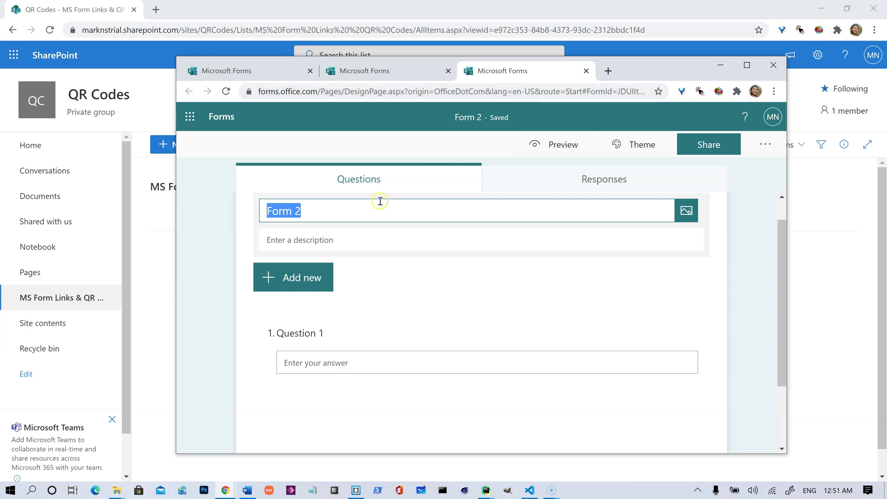
{"action": "left_click", "coordinate": [393, 73]}
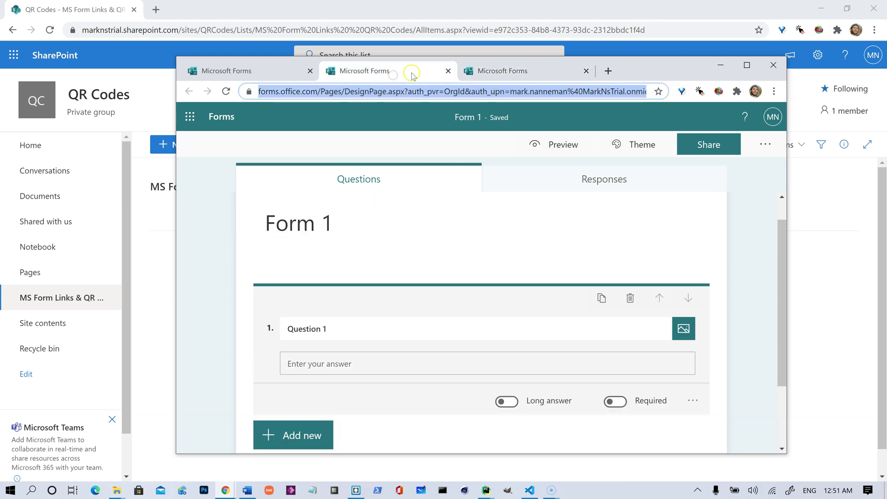
{"action": "left_click", "coordinate": [482, 74]}
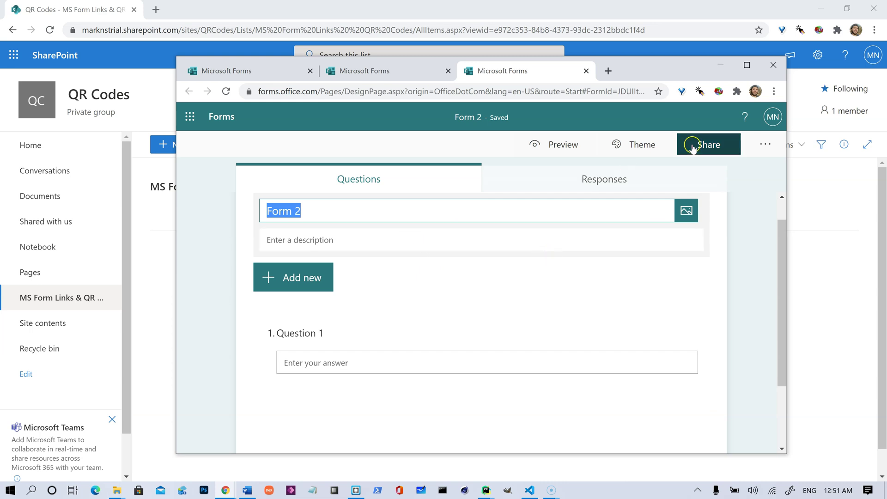
Show the SharePoint list and the Power Automate flow, then move them aside to reveal Azure.
{"action": "left_click_drag", "start_coordinate": [669, 75], "coordinate": [885, 67]}
{"action": "left_click", "coordinate": [576, 84]}
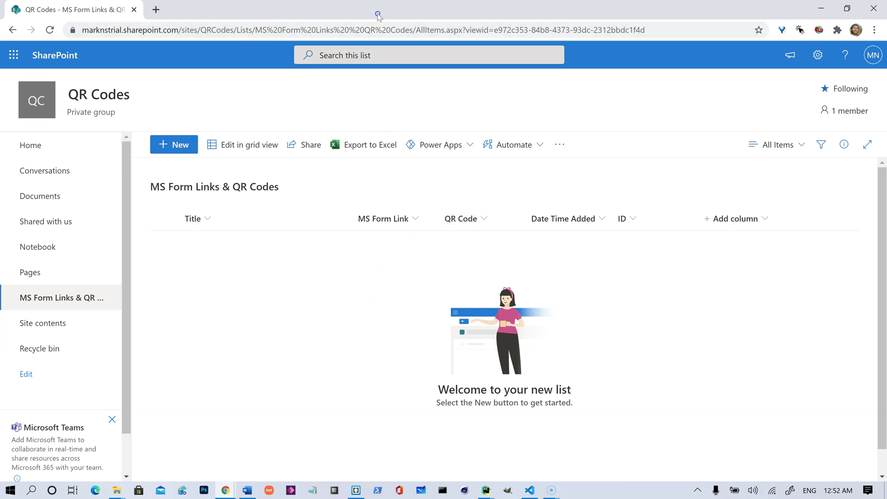
{"action": "left_click_drag", "start_coordinate": [372, 10], "coordinate": [798, 145]}
{"action": "left_click", "coordinate": [279, 212]}
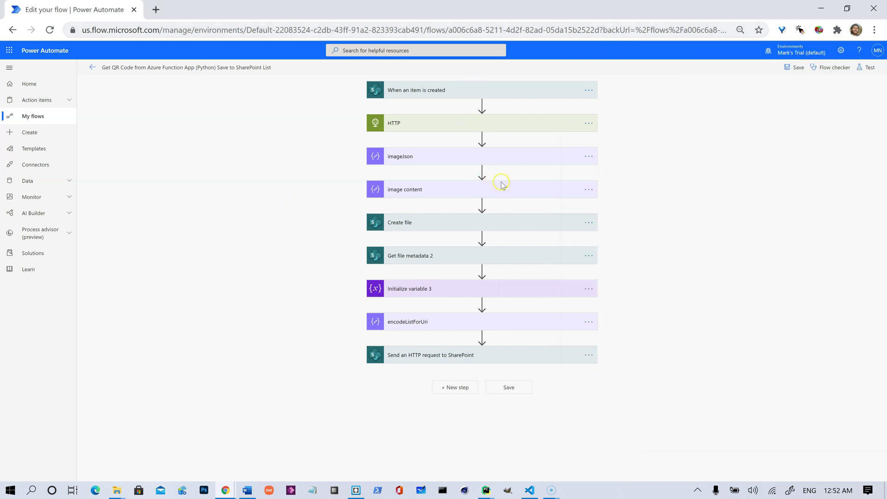
{"action": "left_click_drag", "start_coordinate": [477, 14], "coordinate": [522, 166]}
Scroll through the flowhttpQrCode __init__.py code, then switch to the SharePoint QR Codes list.
{"action": "left_click", "coordinate": [400, 18]}
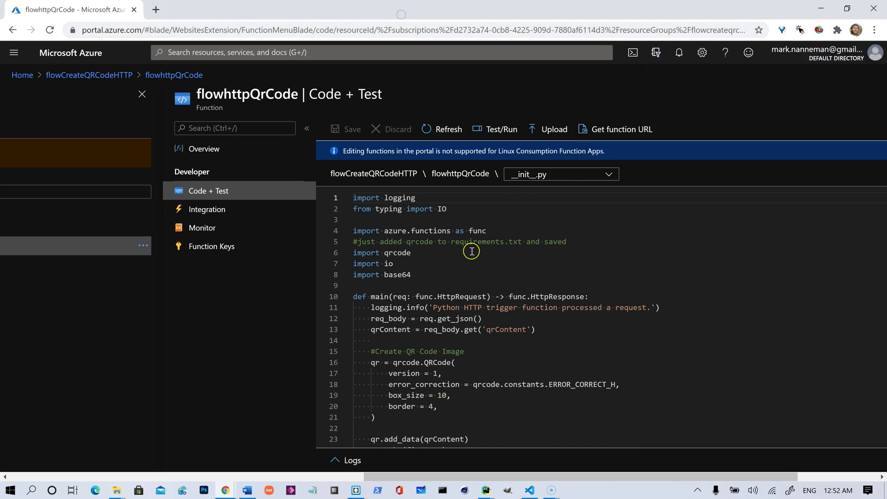
{"action": "scroll", "coordinate": [467, 251], "scroll_direction": "down", "scroll_amount": 5}
{"action": "scroll", "coordinate": [467, 307], "scroll_direction": "up", "scroll_amount": 5}
{"action": "scroll", "coordinate": [444, 259], "scroll_direction": "down", "scroll_amount": 2}
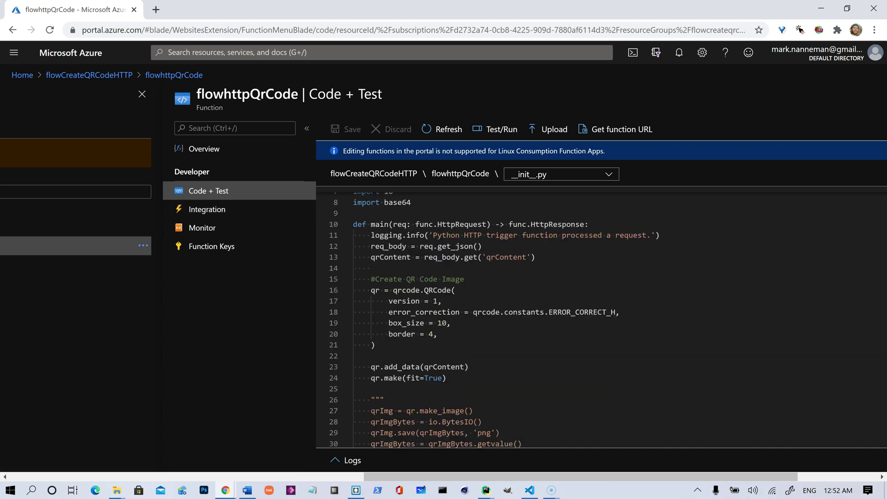
{"action": "scroll", "coordinate": [526, 276], "scroll_direction": "down", "scroll_amount": 4}
{"action": "scroll", "coordinate": [491, 284], "scroll_direction": "up", "scroll_amount": 6}
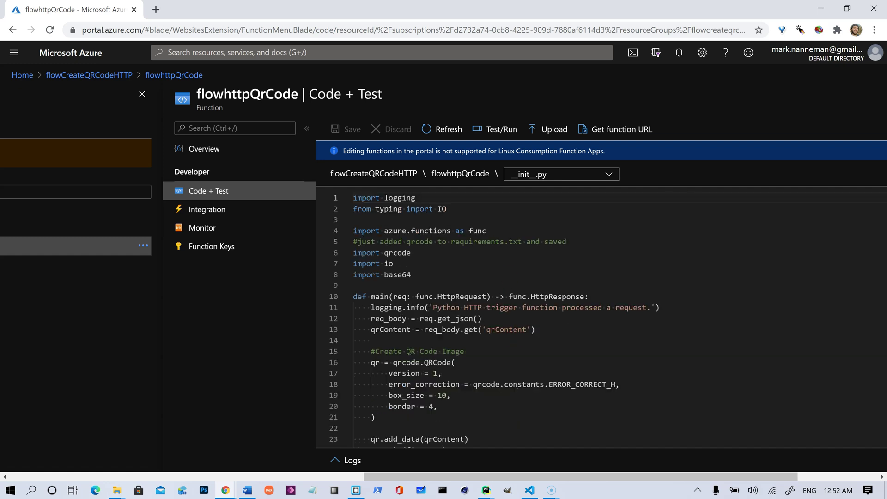
{"action": "key", "text": "alt+Tab"}
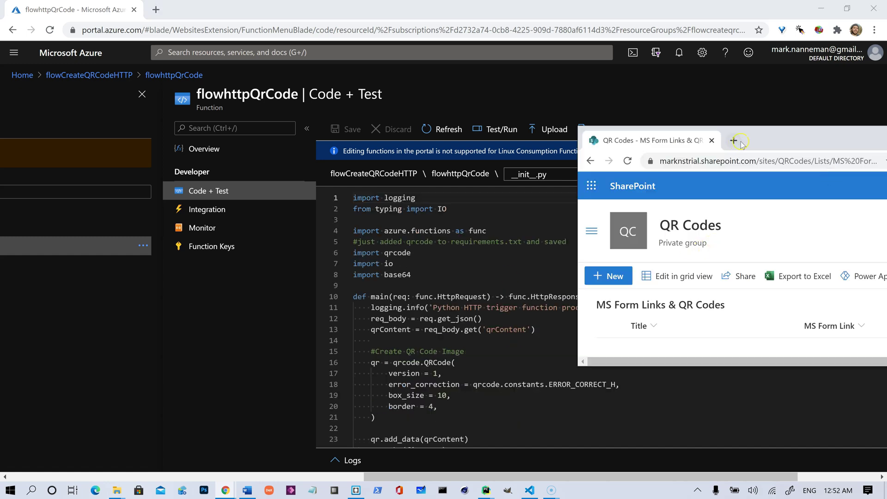
Move the SharePoint list window to the top and bring the Forms window over it.
{"action": "left_click_drag", "start_coordinate": [788, 140], "coordinate": [456, 2]}
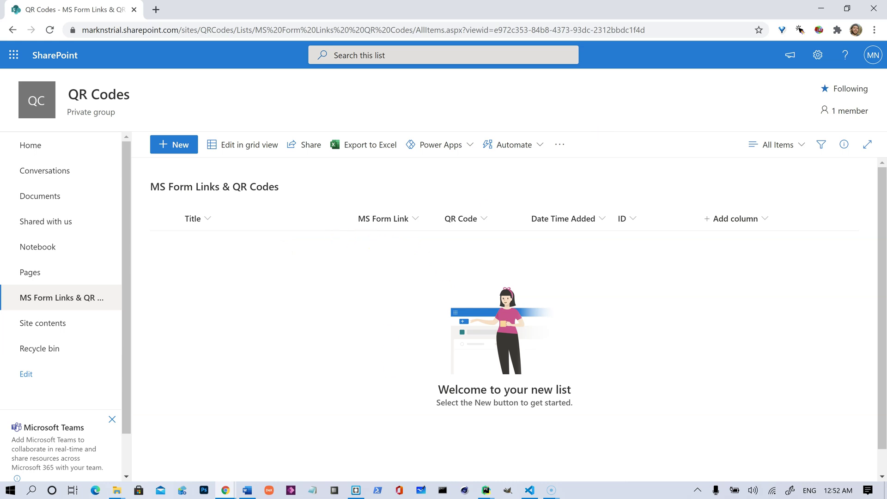
{"action": "left_click_drag", "start_coordinate": [885, 83], "coordinate": [678, 96]}
Copy Form 1's response link from the Share options and return to the SharePoint list.
{"action": "left_click", "coordinate": [341, 100]}
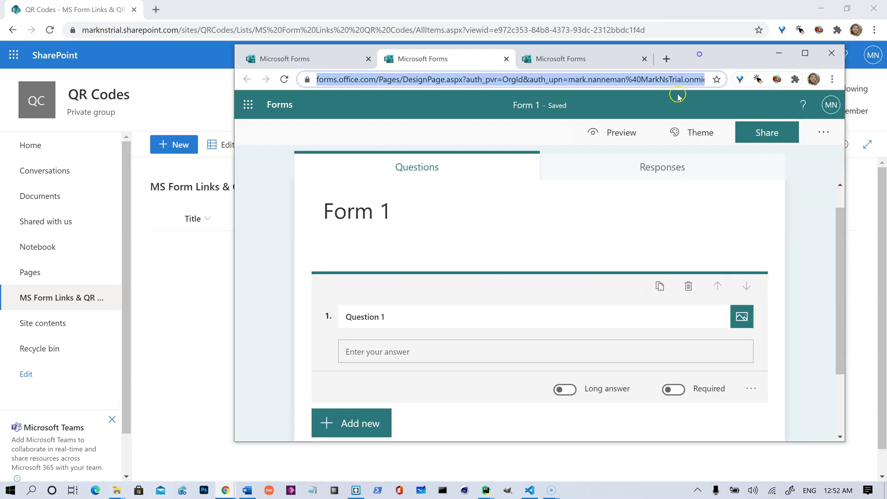
{"action": "left_click", "coordinate": [777, 128]}
{"action": "left_click", "coordinate": [805, 245]}
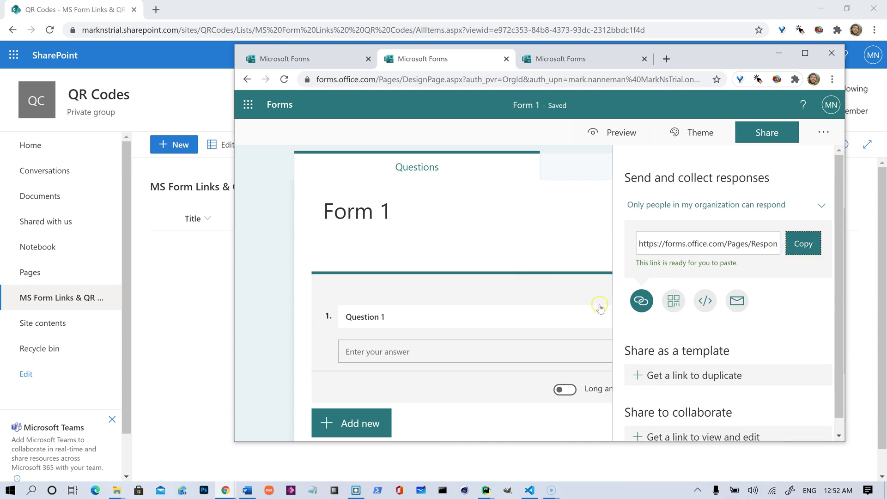
{"action": "left_click", "coordinate": [172, 298]}
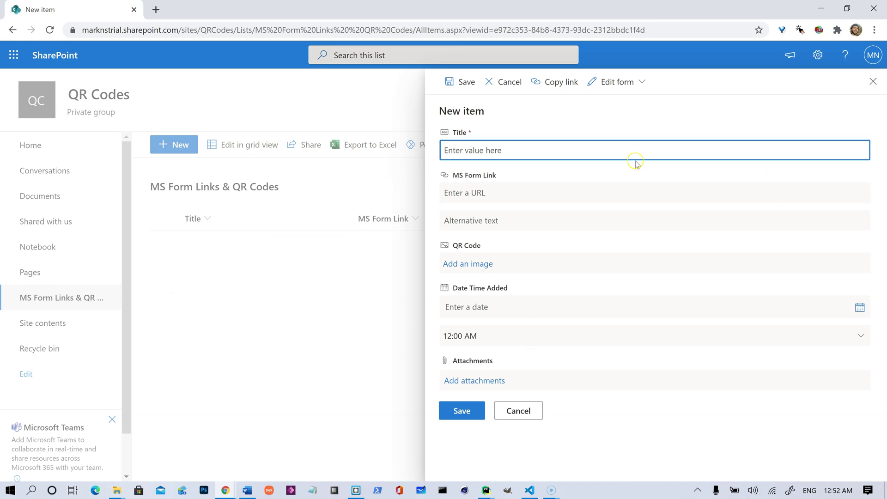
Save a new list item titled 'Form 1' with its response link pasted in MS Form Link.
{"action": "type", "text": "Form 1"}
{"action": "left_click", "coordinate": [583, 190]}
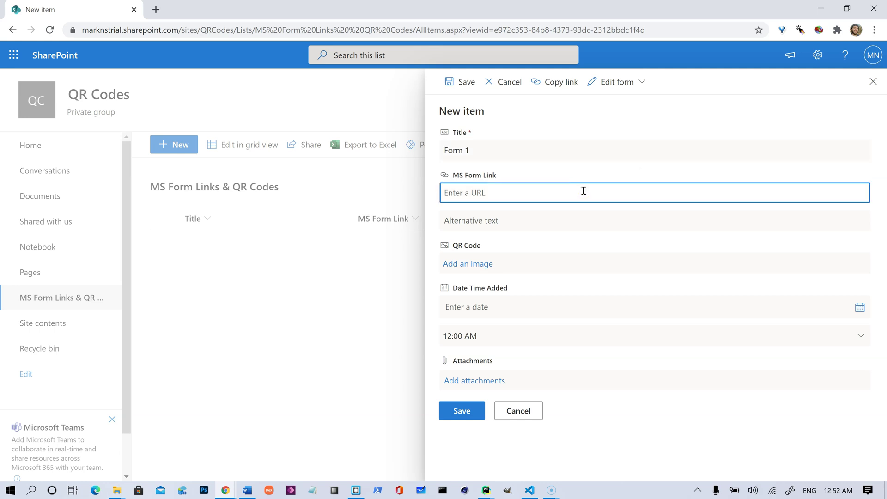
{"action": "key", "text": "ctrl+v"}
{"action": "left_click", "coordinate": [476, 411]}
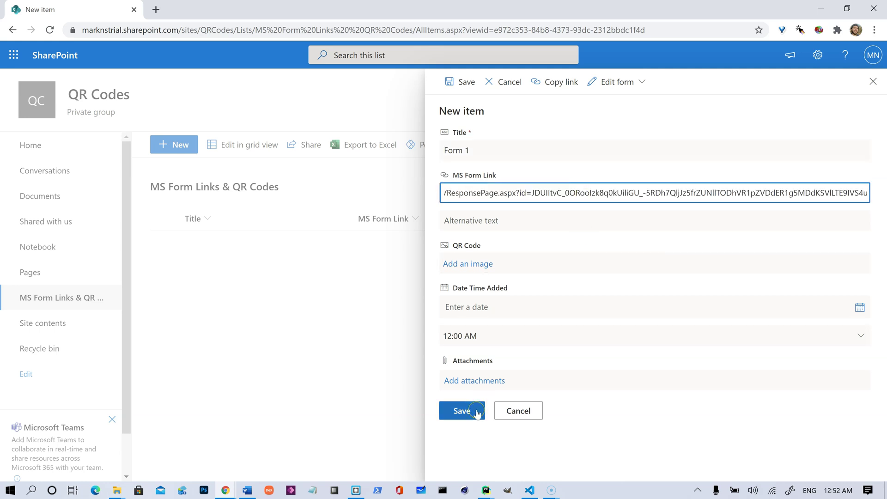
{"action": "left_click", "coordinate": [476, 410]}
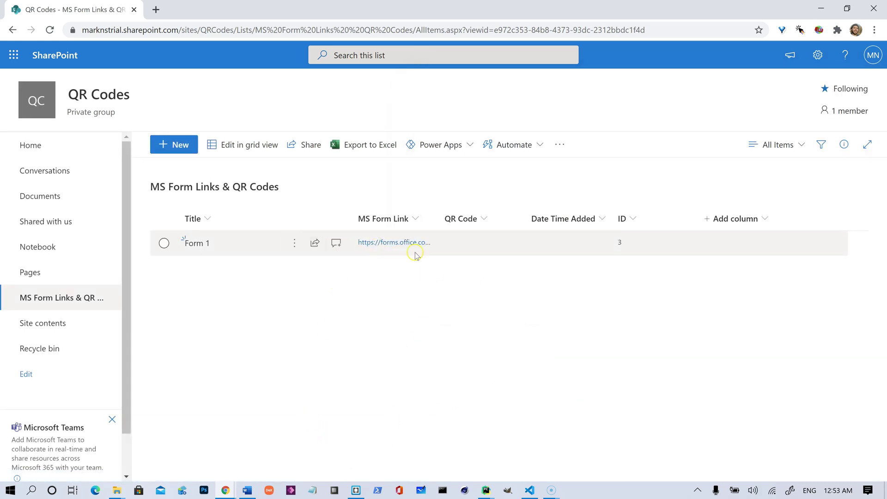
Start another new item and copy Form 2's response link from its Share options.
{"action": "left_click", "coordinate": [172, 144]}
{"action": "mouse_move", "coordinate": [227, 490]}
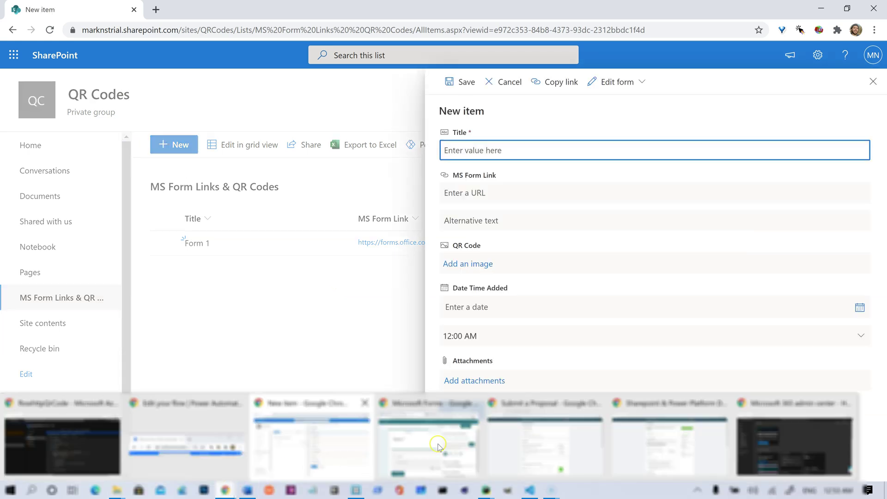
{"action": "left_click", "coordinate": [453, 442]}
{"action": "left_click", "coordinate": [560, 59]}
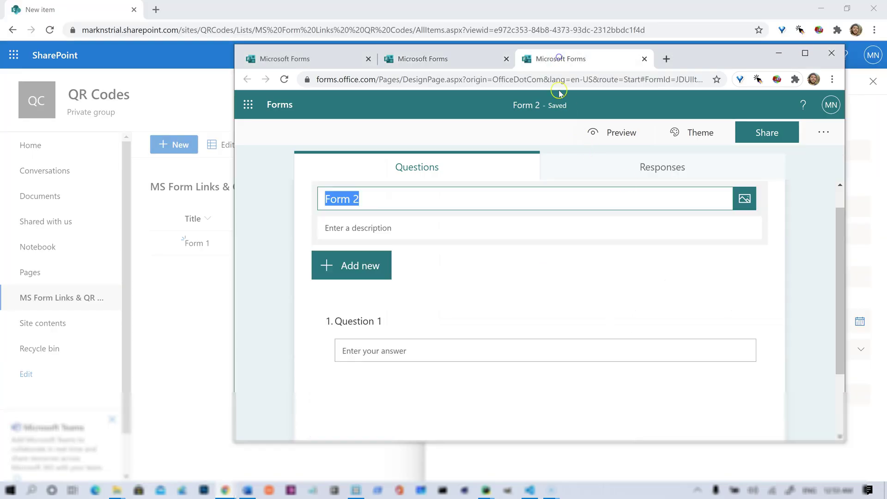
{"action": "left_click", "coordinate": [749, 134]}
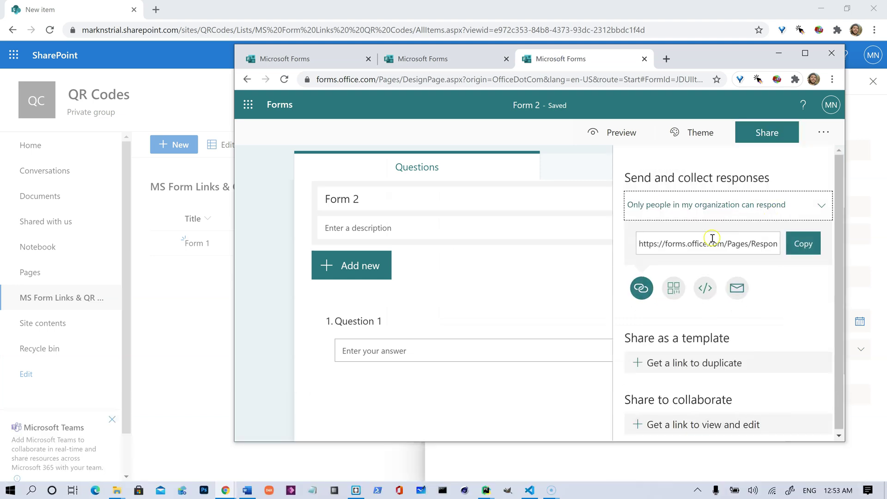
{"action": "left_click", "coordinate": [797, 244]}
Start a new list item and paste Form 2's response link into MS Form Link.
{"action": "left_click", "coordinate": [178, 279]}
{"action": "left_click", "coordinate": [181, 144]}
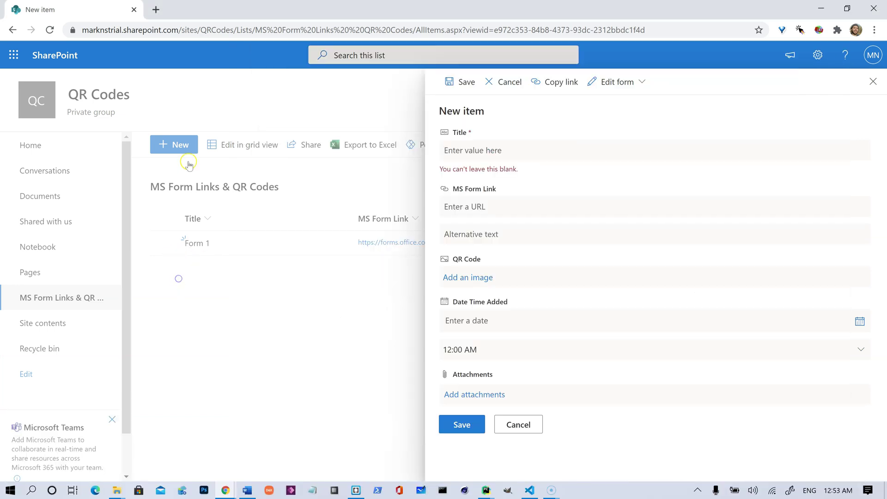
{"action": "left_click", "coordinate": [494, 148]}
{"action": "left_click", "coordinate": [493, 205]}
{"action": "key", "text": "ctrl+v"}
Title the item 'Form 2', save it, and view Form 1's QR Code thumbnail.
{"action": "left_click", "coordinate": [481, 144]}
{"action": "type", "text": "F"}
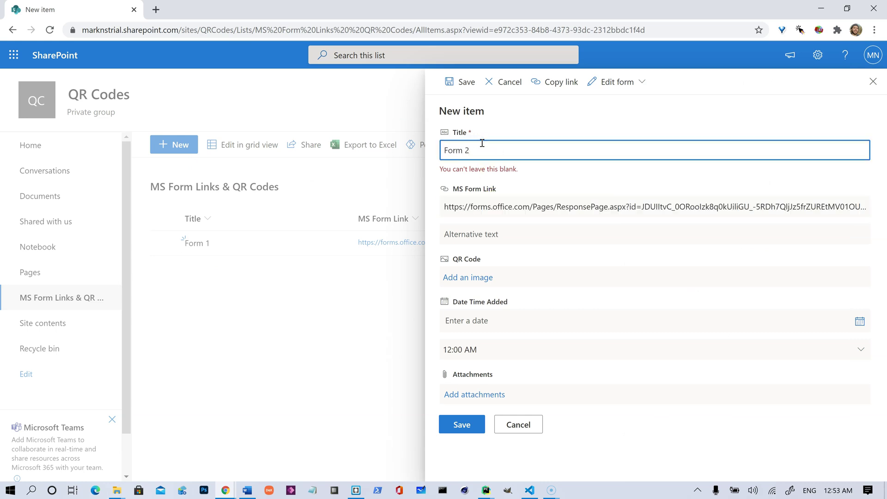
{"action": "left_click", "coordinate": [484, 426]}
{"action": "left_click", "coordinate": [471, 414]}
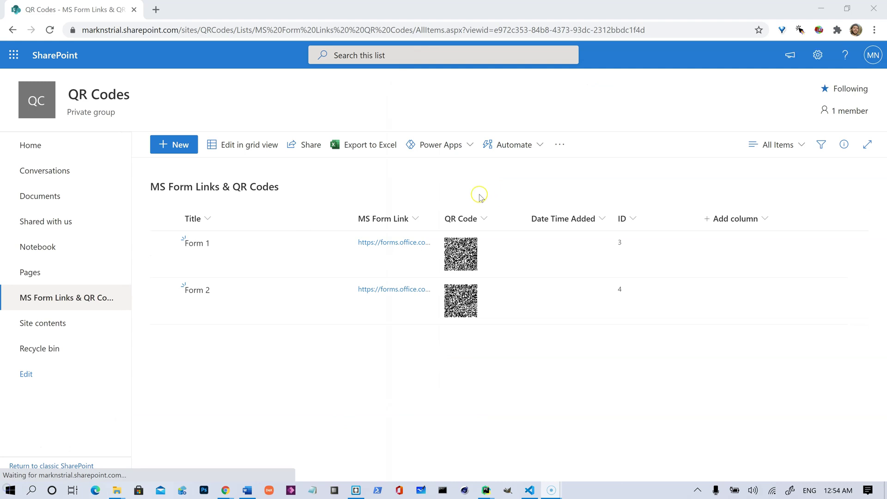
{"action": "left_click", "coordinate": [465, 269]}
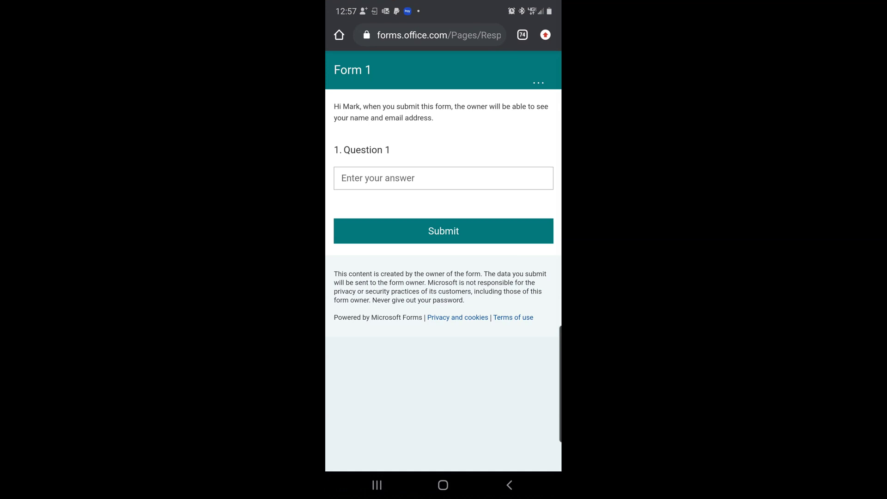
Go back from Form 1's page in the phone browser to the camera.
{"action": "left_click", "coordinate": [509, 485]}
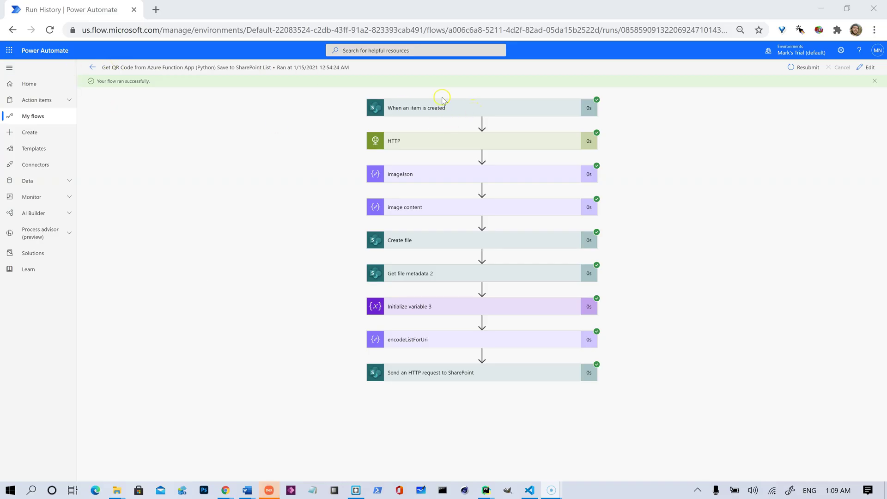
Expand the 'When an item is created' trigger and the HTTP step in Run History.
{"action": "left_click", "coordinate": [445, 110]}
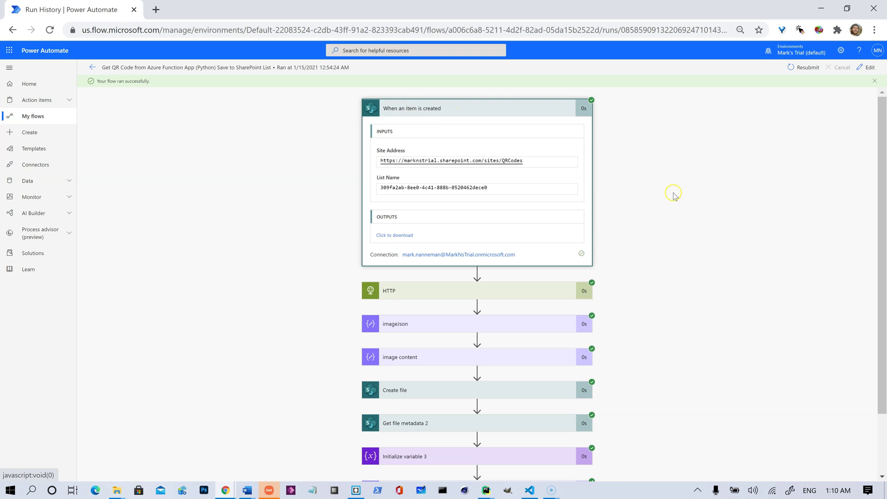
{"action": "scroll", "coordinate": [673, 199], "scroll_direction": "down", "scroll_amount": 2}
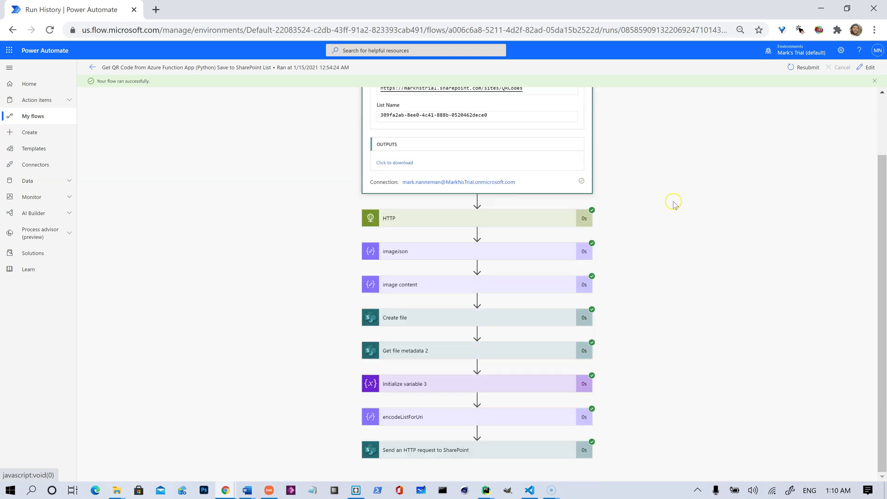
{"action": "left_click", "coordinate": [450, 217]}
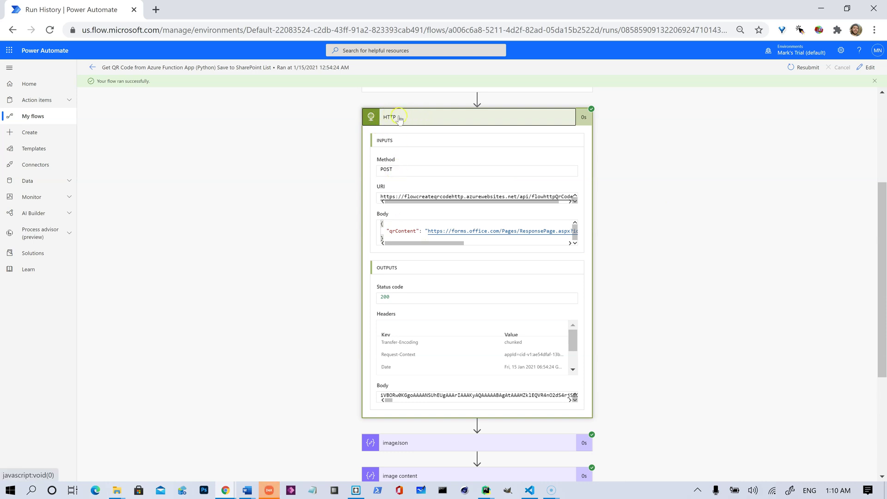
Scroll through the HTTP step's URI box, then collapse the HTTP step's details.
{"action": "left_click", "coordinate": [410, 201]}
{"action": "left_click_drag", "start_coordinate": [411, 204], "coordinate": [366, 190]}
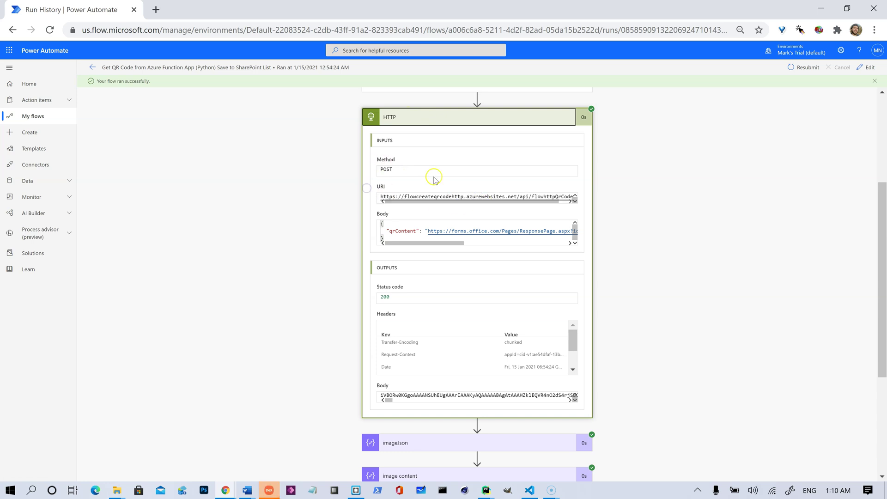
{"action": "scroll", "coordinate": [428, 220], "scroll_direction": "up", "scroll_amount": 4}
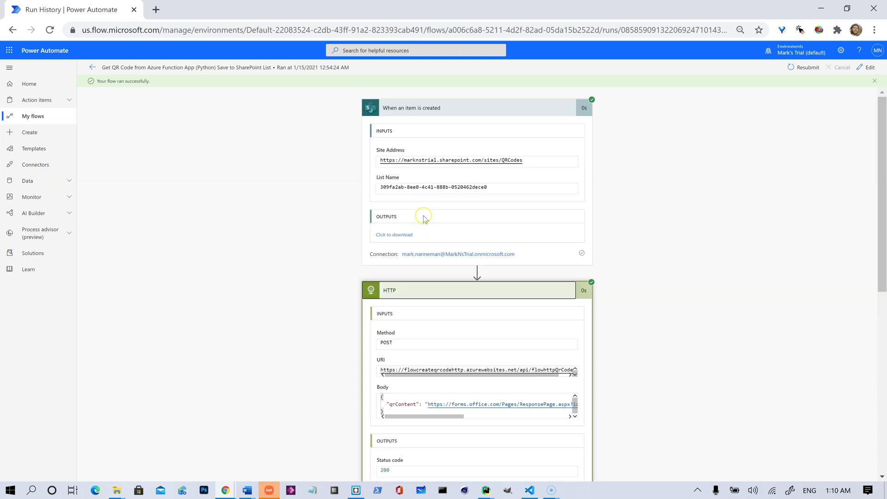
{"action": "scroll", "coordinate": [426, 222], "scroll_direction": "down", "scroll_amount": 7}
{"action": "scroll", "coordinate": [425, 219], "scroll_direction": "up", "scroll_amount": 5}
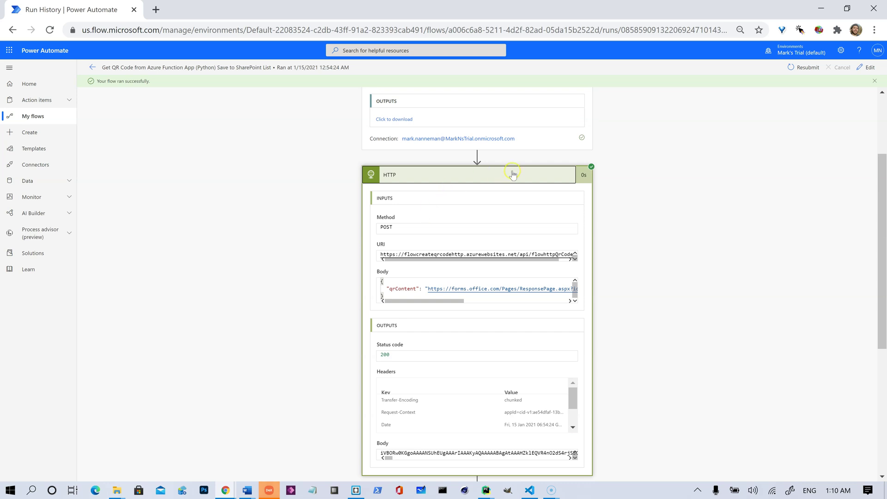
{"action": "left_click", "coordinate": [584, 178]}
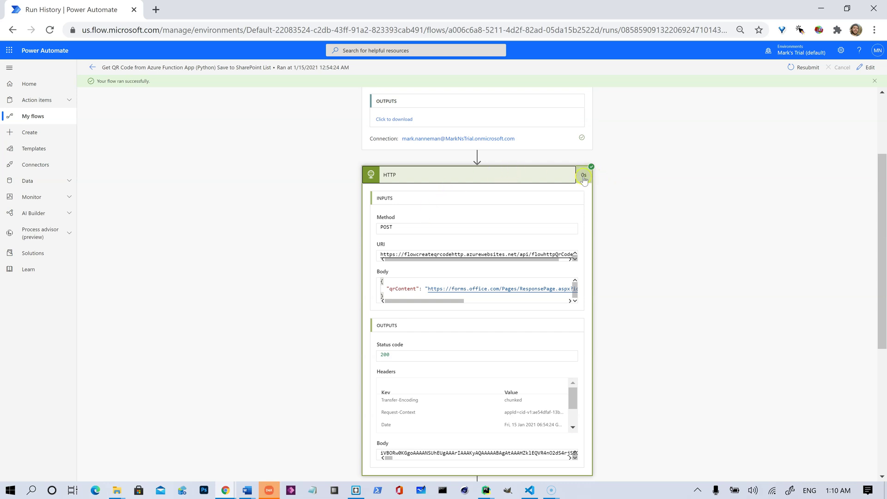
{"action": "left_click", "coordinate": [554, 175]}
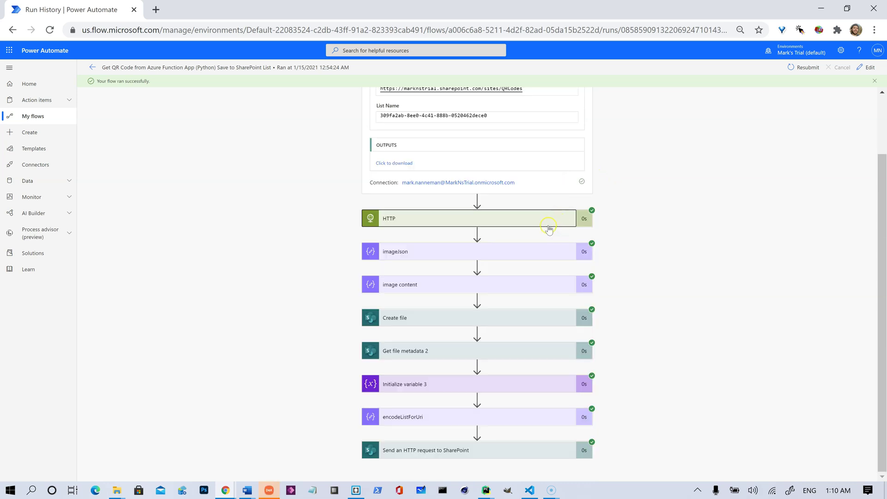
{"action": "scroll", "coordinate": [548, 231], "scroll_direction": "up", "scroll_amount": 2}
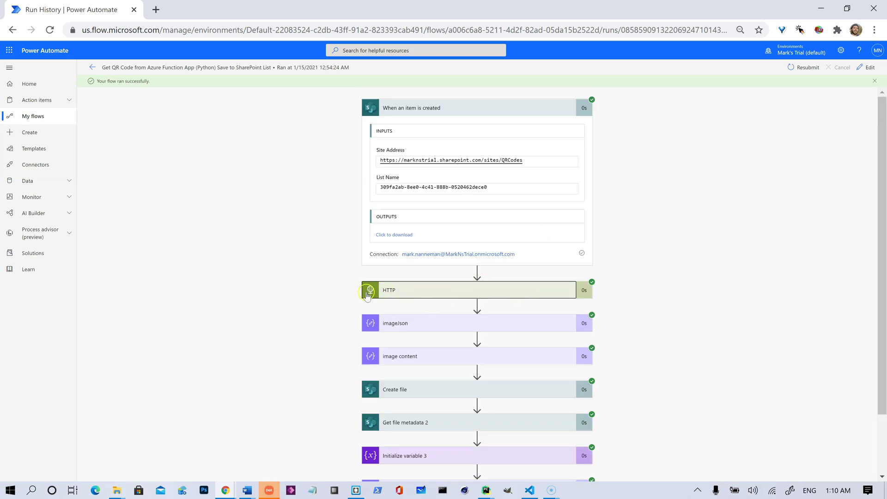
{"action": "scroll", "coordinate": [368, 296], "scroll_direction": "down", "scroll_amount": 2}
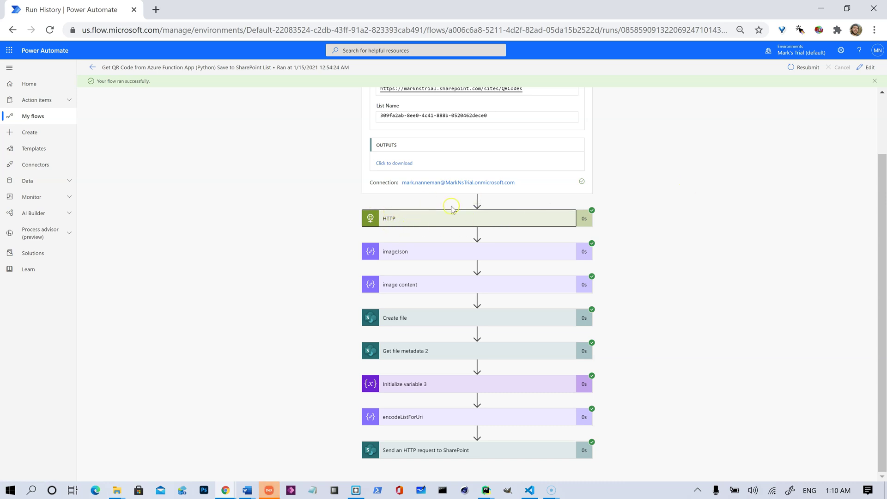
Expand and collapse the HTTP and Create file steps' details.
{"action": "left_click", "coordinate": [388, 218]}
{"action": "left_click", "coordinate": [388, 218]}
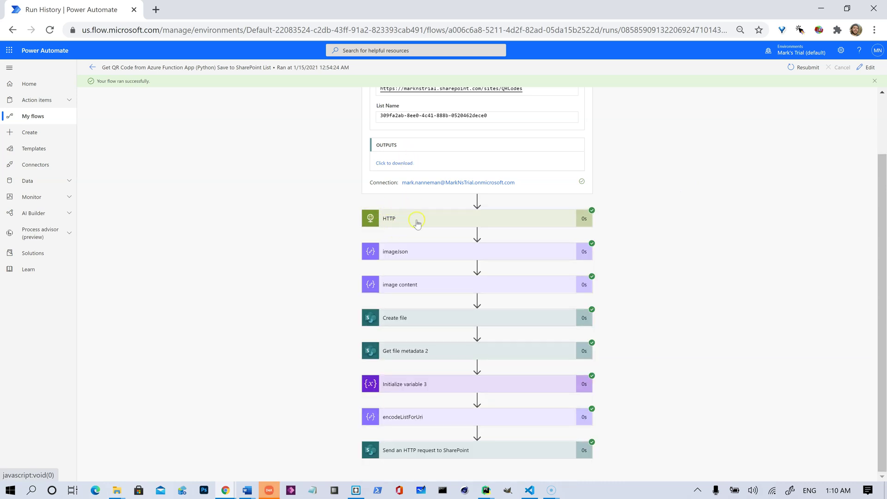
{"action": "left_click", "coordinate": [400, 319]}
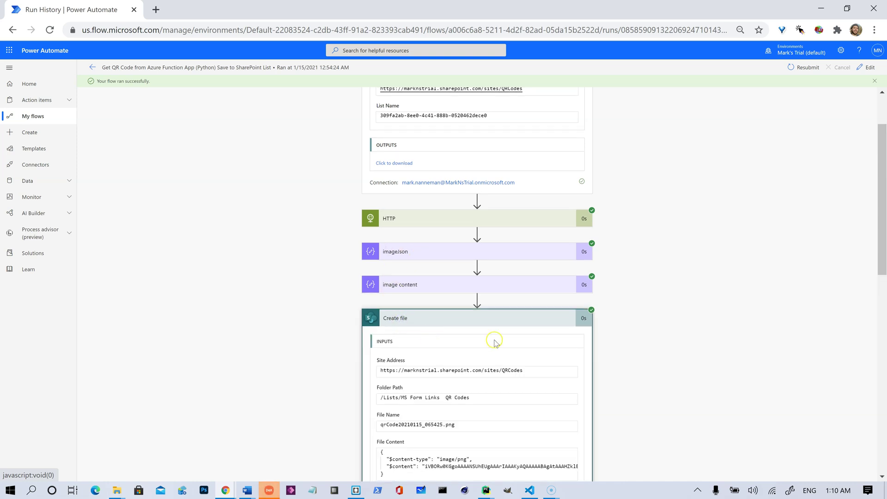
{"action": "left_click", "coordinate": [519, 315]}
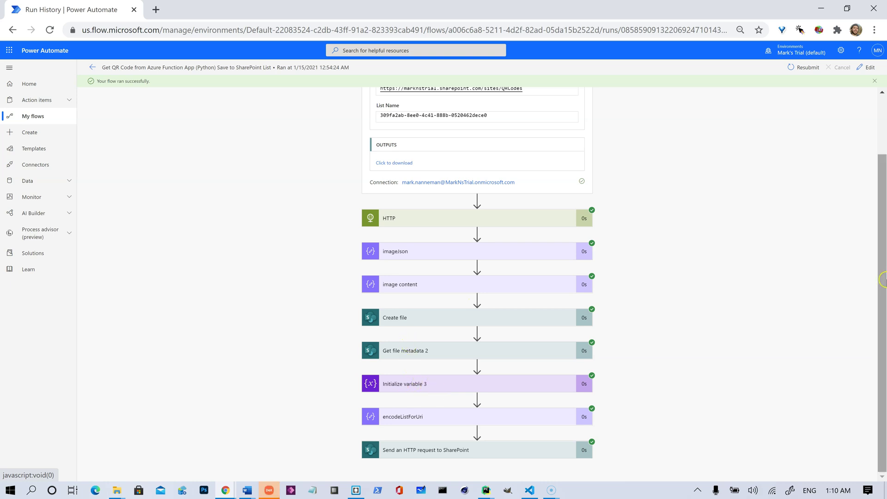
Expand 'Send an HTTP request to SharePoint' and scroll to its body setting the QRCode field.
{"action": "left_click", "coordinate": [407, 458]}
{"action": "scroll", "coordinate": [881, 368], "scroll_direction": "down", "scroll_amount": 5}
{"action": "scroll", "coordinate": [882, 368], "scroll_direction": "down", "scroll_amount": 3}
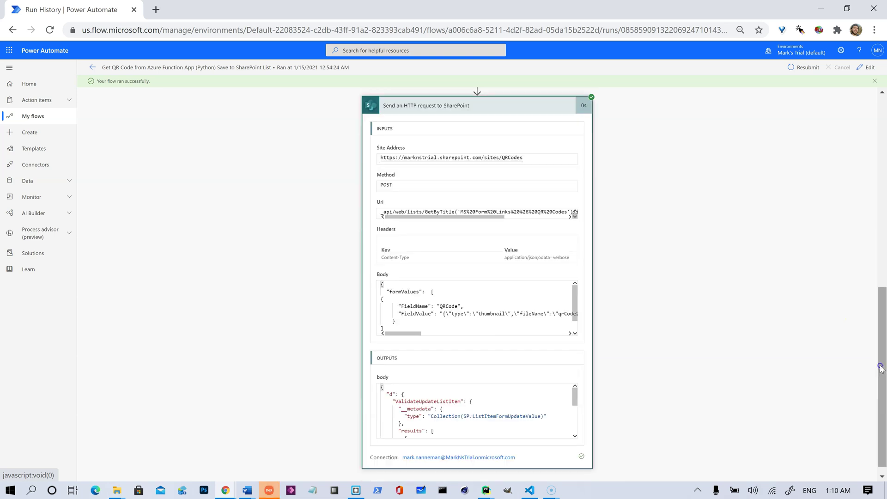
{"action": "scroll", "coordinate": [881, 365], "scroll_direction": "up", "scroll_amount": 2}
{"action": "scroll", "coordinate": [881, 365], "scroll_direction": "down", "scroll_amount": 2}
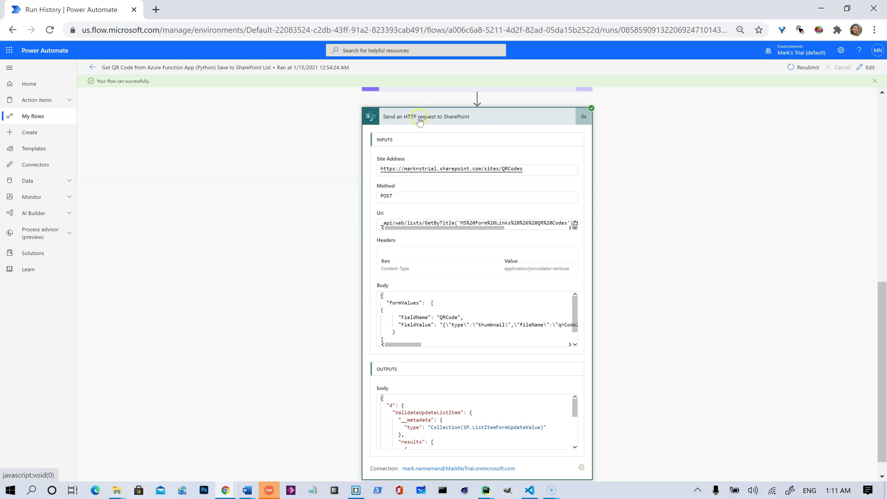
Restore down the Power Automate window and move it aside to reveal the Azure function code.
{"action": "key", "text": "super+Down"}
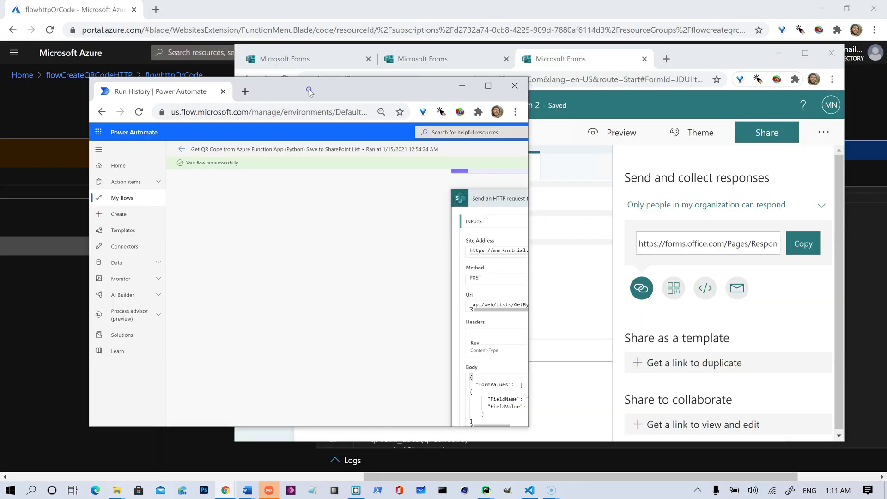
{"action": "left_click_drag", "start_coordinate": [328, 91], "coordinate": [329, 50]}
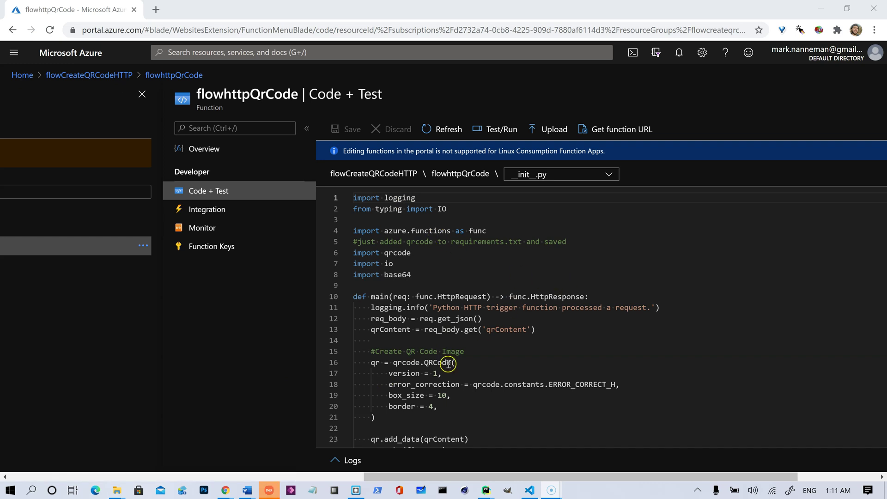
{"action": "scroll", "coordinate": [410, 255], "scroll_direction": "down", "scroll_amount": 6}
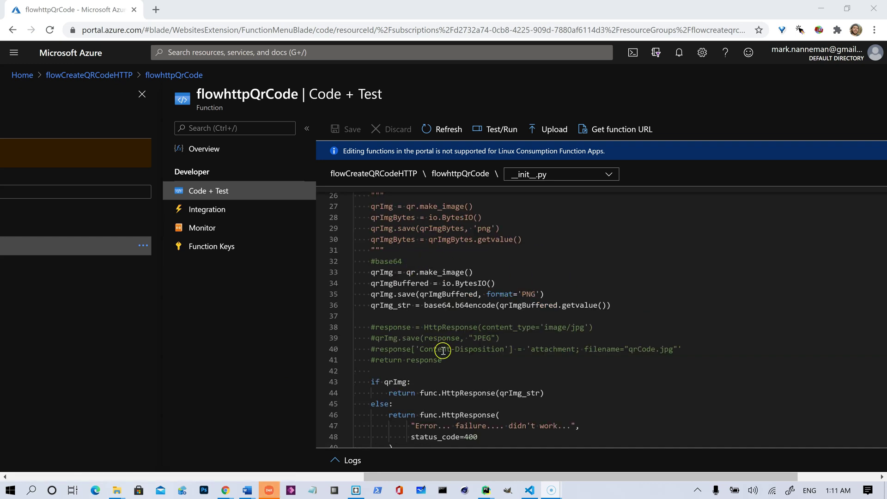
{"action": "scroll", "coordinate": [443, 352], "scroll_direction": "up", "scroll_amount": 6}
{"action": "scroll", "coordinate": [445, 353], "scroll_direction": "down", "scroll_amount": 7}
{"action": "scroll", "coordinate": [446, 342], "scroll_direction": "up", "scroll_amount": 7}
{"action": "scroll", "coordinate": [448, 334], "scroll_direction": "down", "scroll_amount": 7}
{"action": "scroll", "coordinate": [448, 334], "scroll_direction": "up", "scroll_amount": 7}
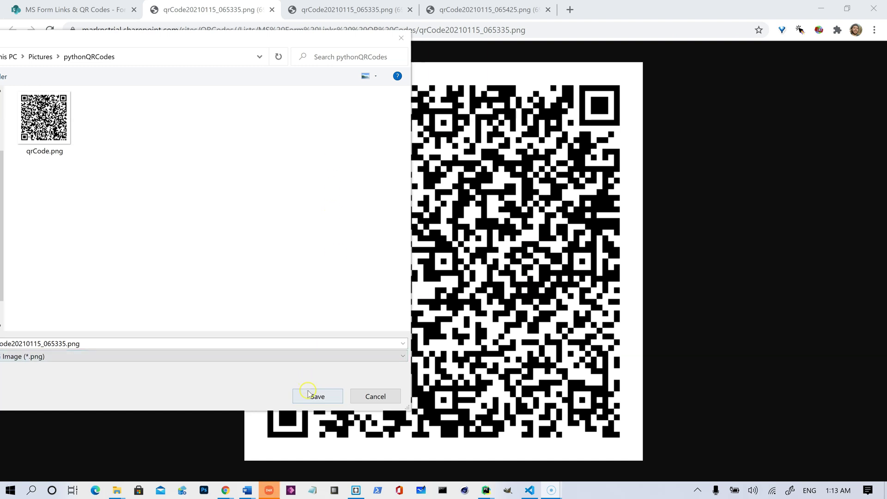
Save the QR image as qrCode20210115_065335.png in the Pictures > pythonQRCodes folder.
{"action": "left_click", "coordinate": [317, 396]}
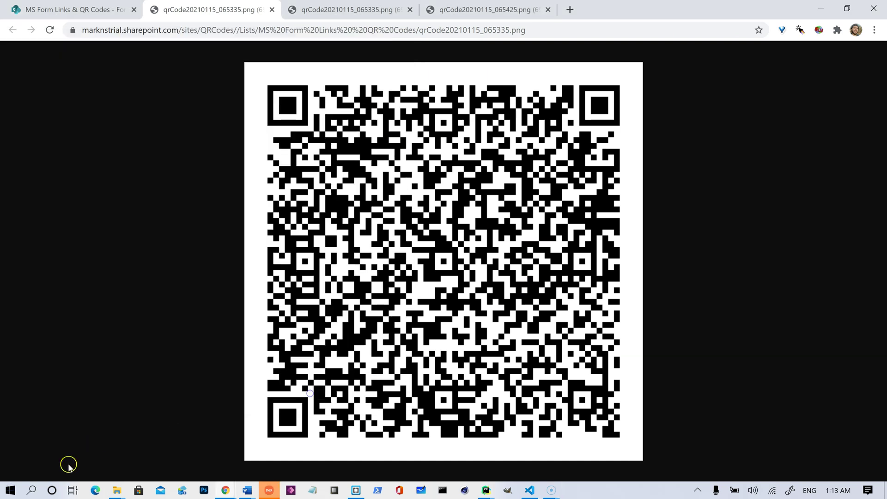